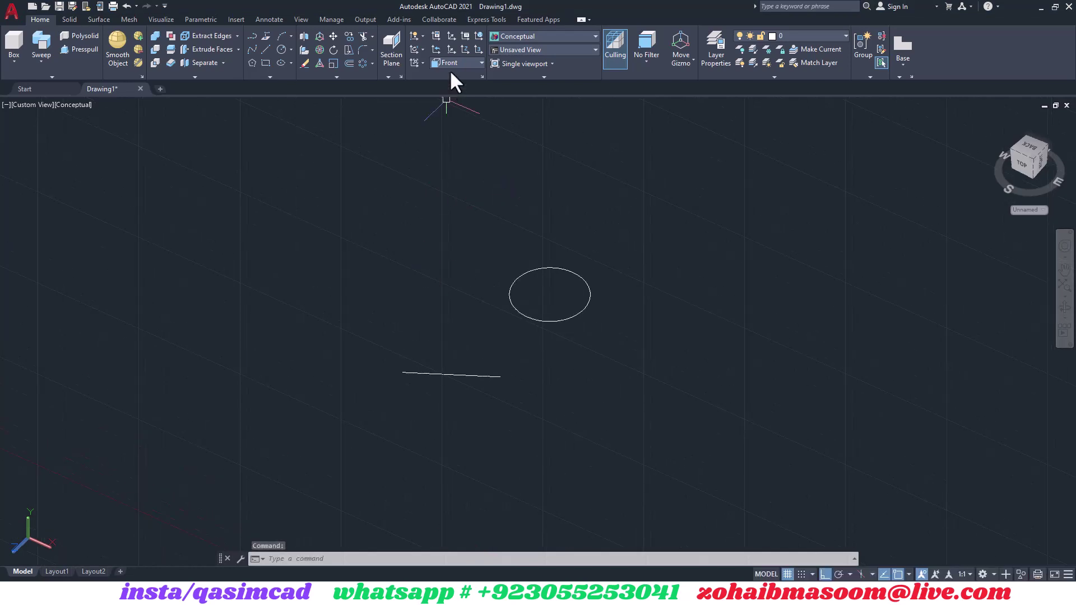
# - Pan and orbit the circle-and-line sketch into a 3D view, with surface tools shown
pyautogui.moveTo(501, 245); pyautogui.dragTo(473, 269, button='middle')
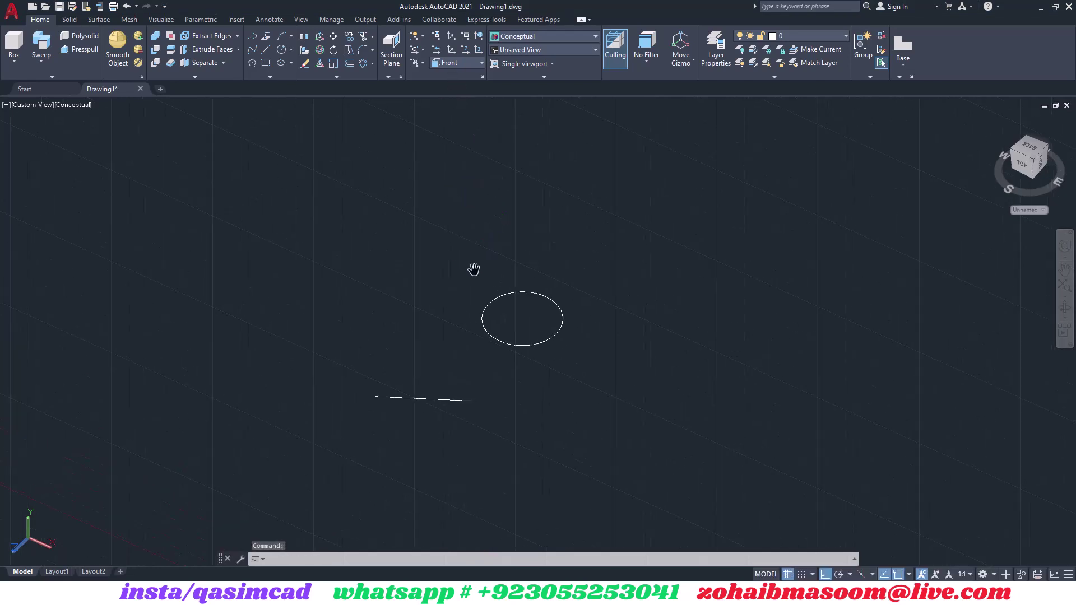
pyautogui.click(107, 22)
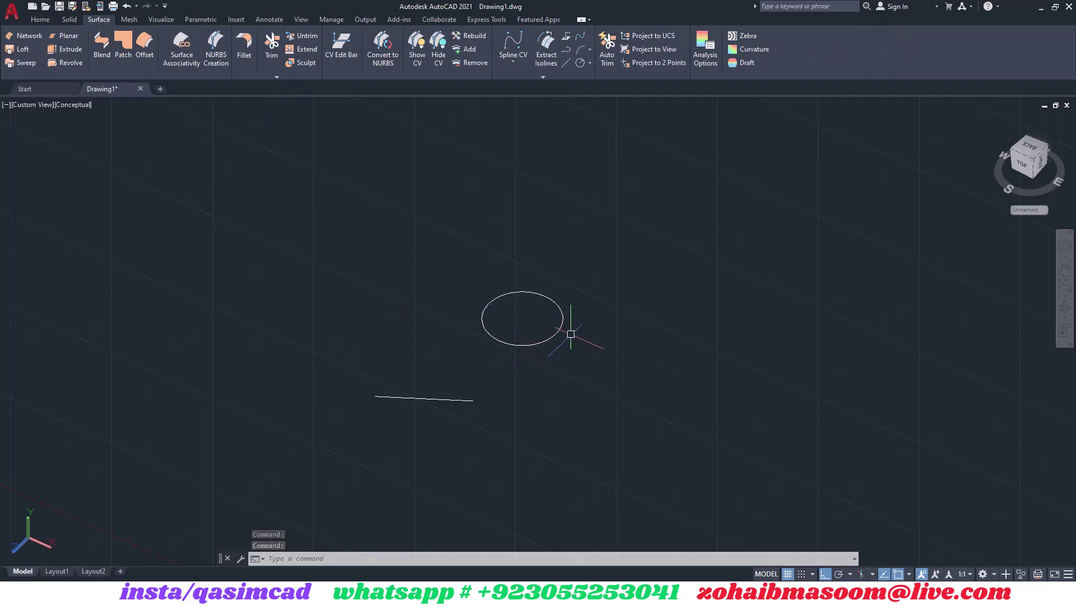
pyautogui.moveTo(569, 334)
pyautogui.keyDown('shift'); pyautogui.mouseDown(button='middle')
pyautogui.moveTo(407, 325)
pyautogui.moveTo(570, 329)
pyautogui.mouseUp(button='middle'); pyautogui.keyUp('shift')
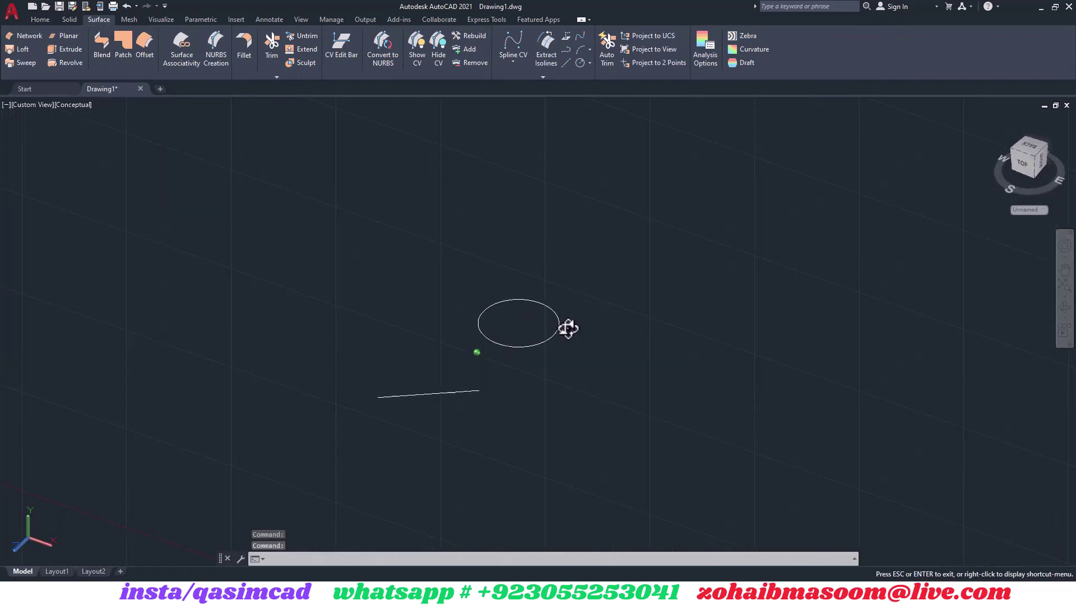
# - Extrude both the circle and the line as surfaces, picking the extrusion height on screen
pyautogui.click(56, 45)
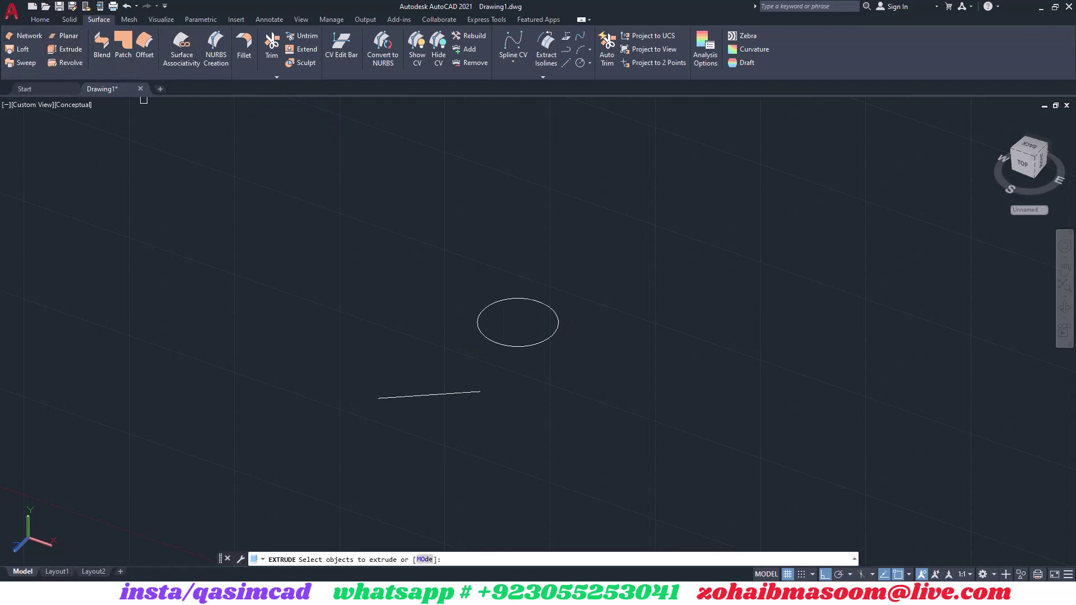
pyautogui.click(551, 337)
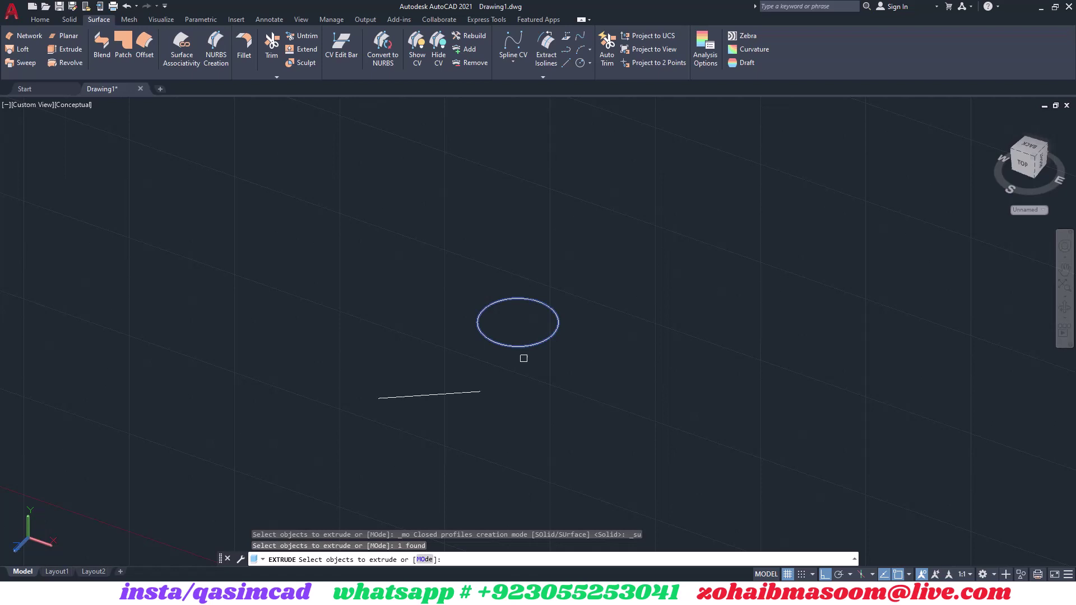
pyautogui.click(478, 391)
pyautogui.press('Return')
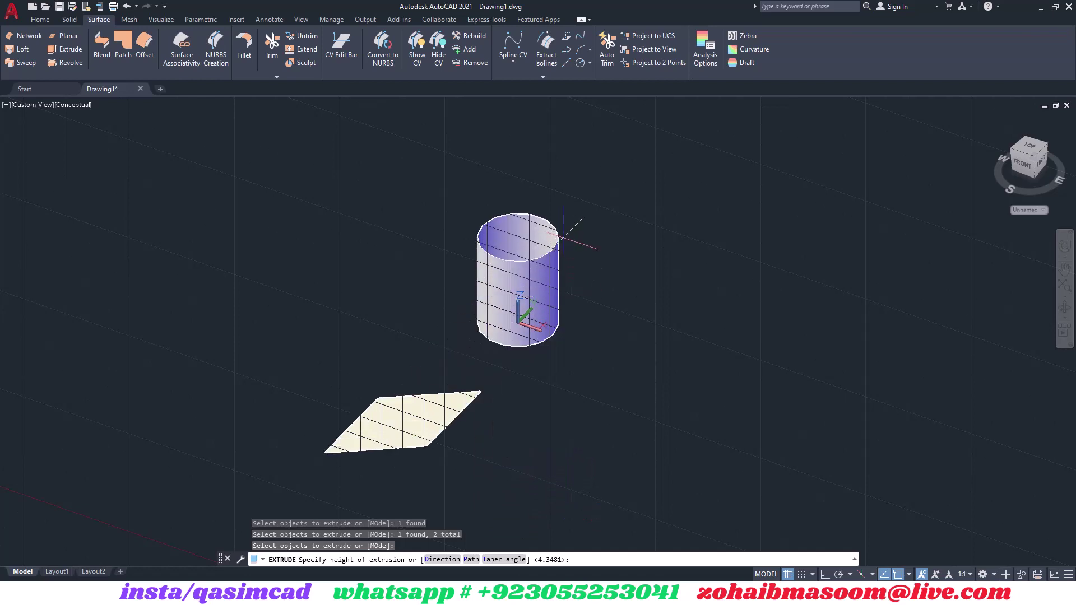
pyautogui.click(558, 204)
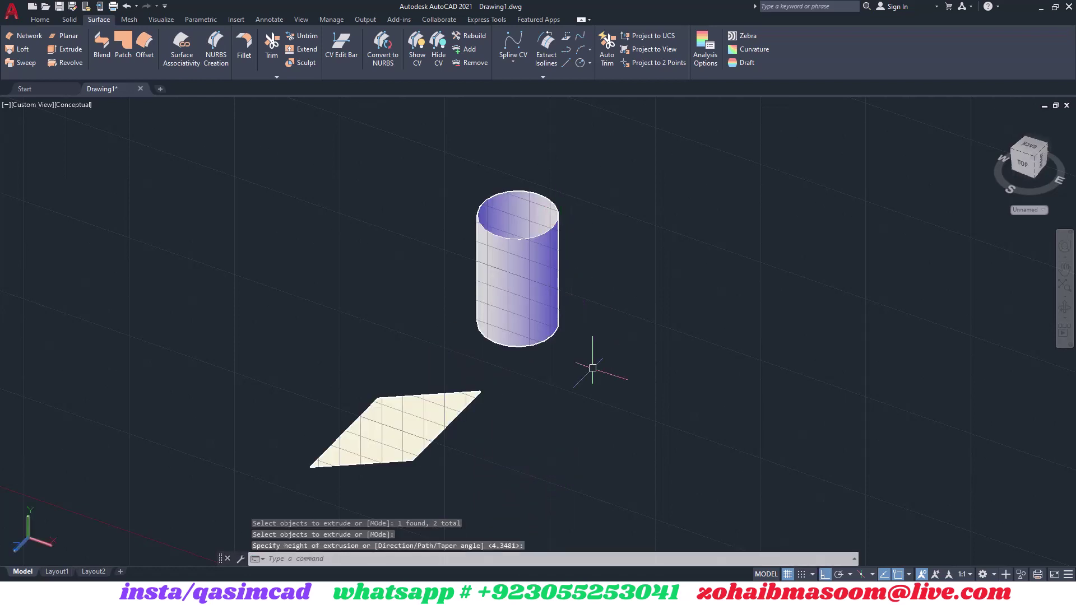
pyautogui.write('m')
# - Move the planar surface to the base of the cylinder
pyautogui.press('Return')
pyautogui.click(483, 392)
pyautogui.press('Return')
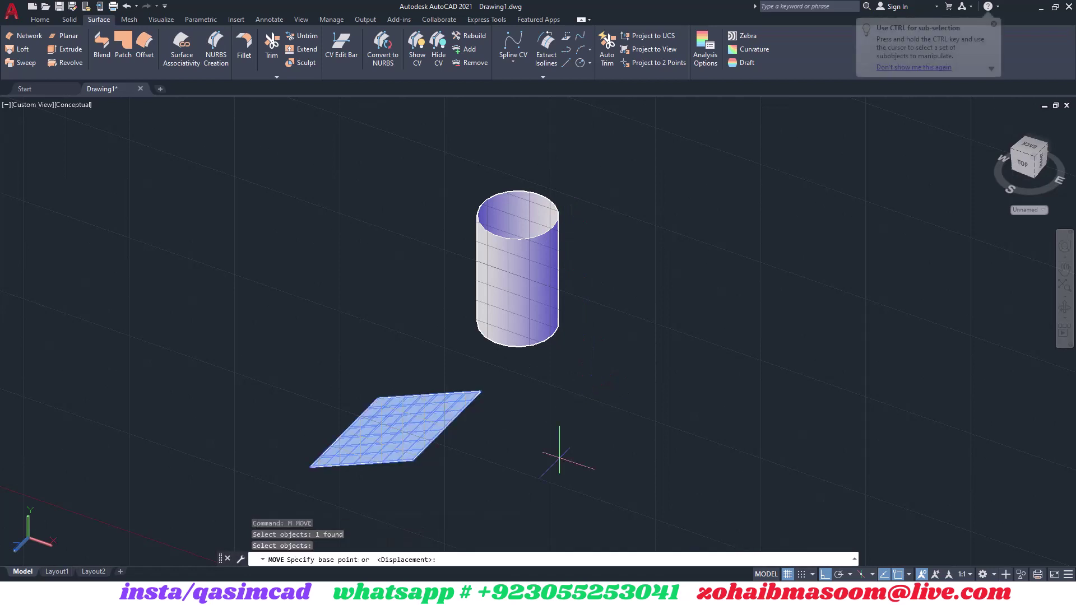
pyautogui.click(563, 448)
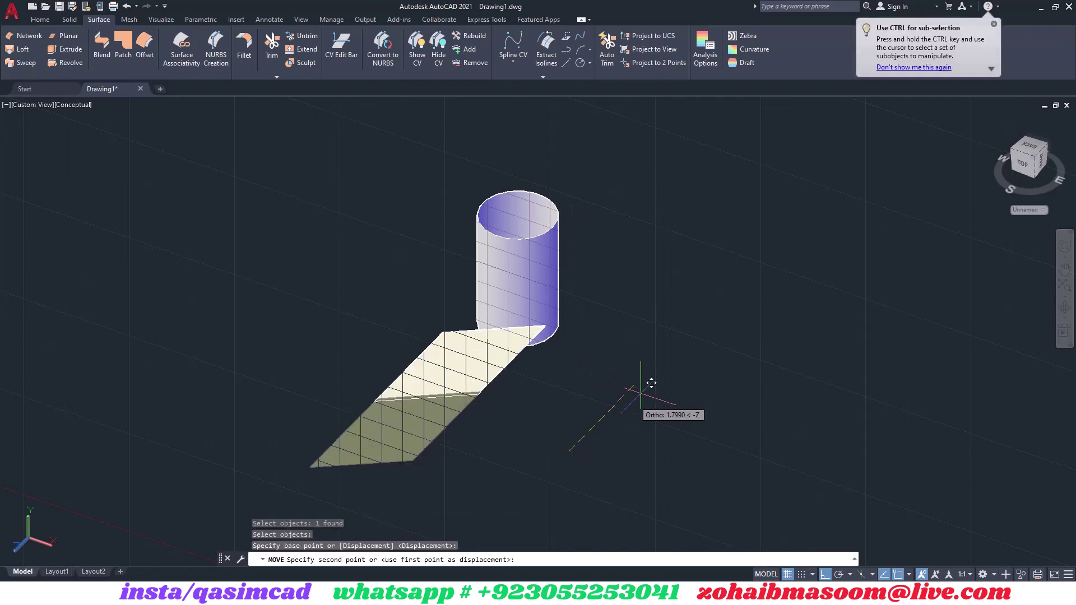
pyautogui.click(683, 347)
pyautogui.write('m')
# - Raise the planar surface so it slices diagonally through the cylinder
pyautogui.press('Return')
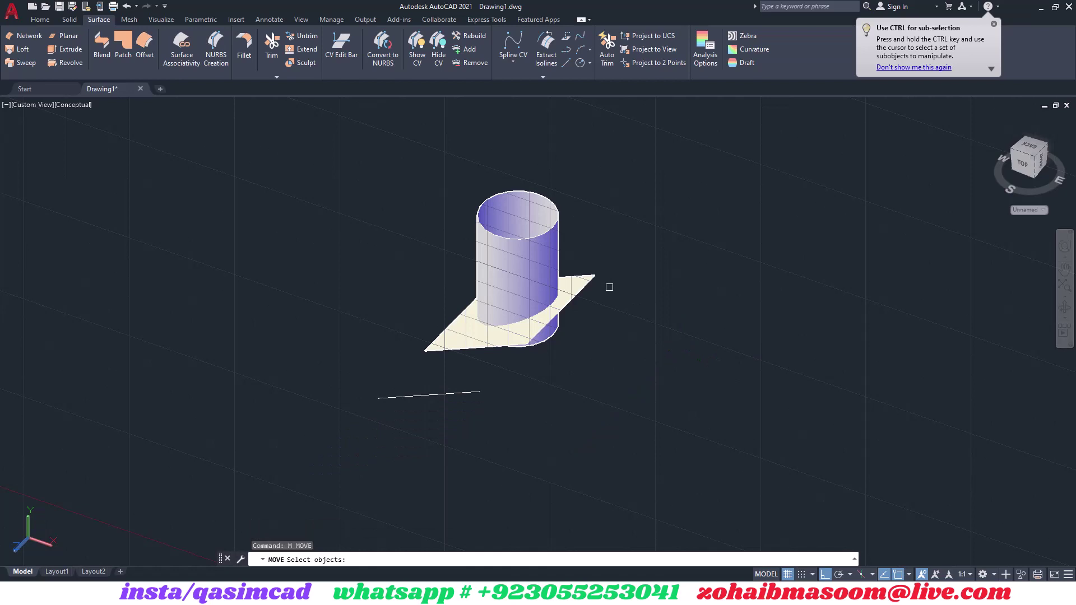
pyautogui.click(596, 280)
pyautogui.press('Return')
pyautogui.click(697, 356)
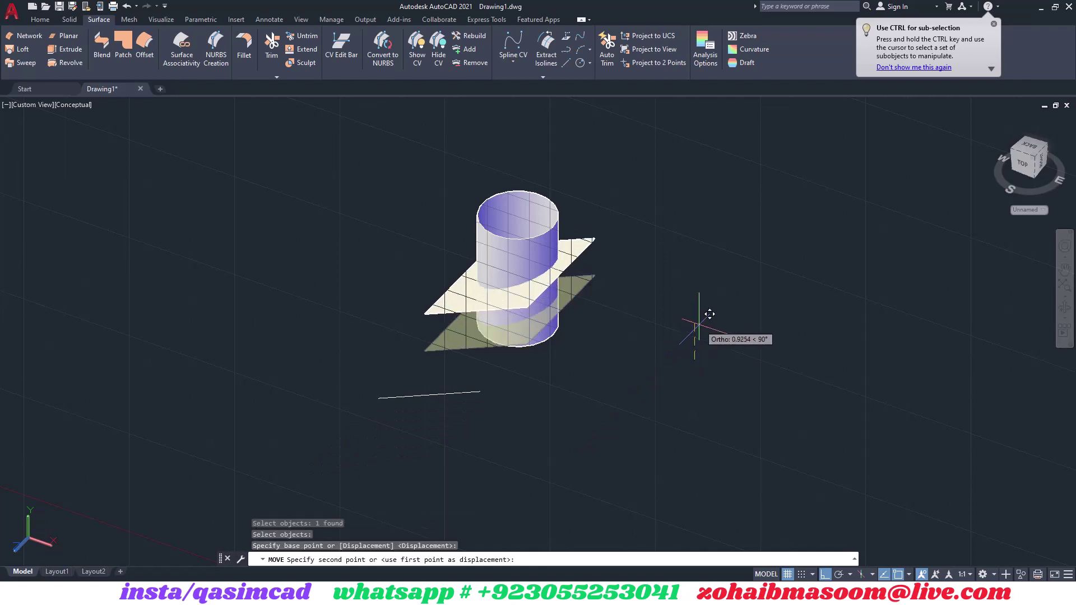
pyautogui.click(698, 312)
# - Erase the leftover short line using a window selection
pyautogui.click(509, 368)
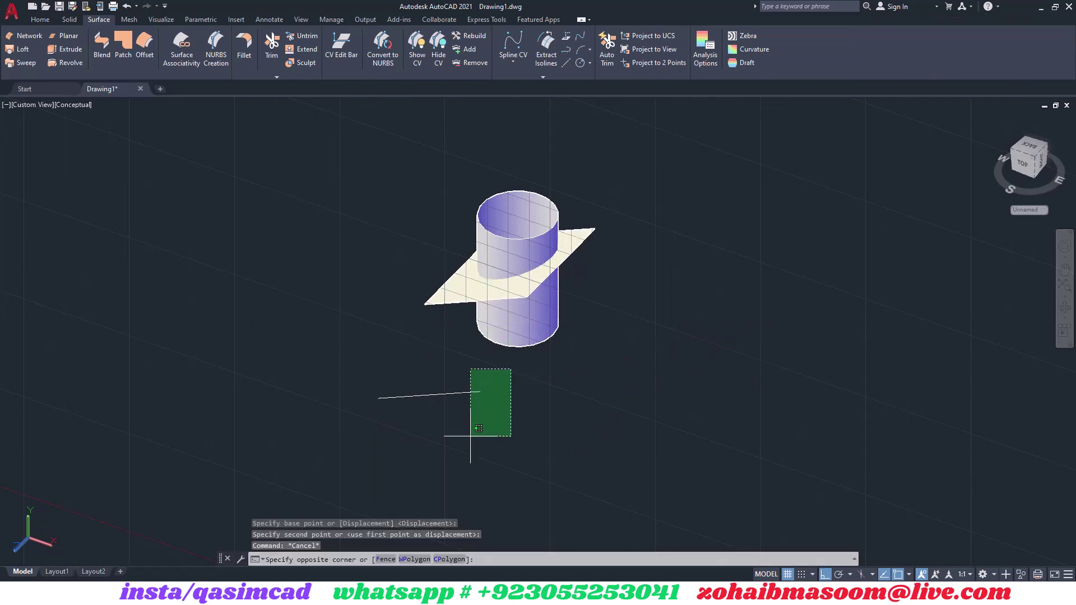
pyautogui.click(379, 466)
pyautogui.press('Delete')
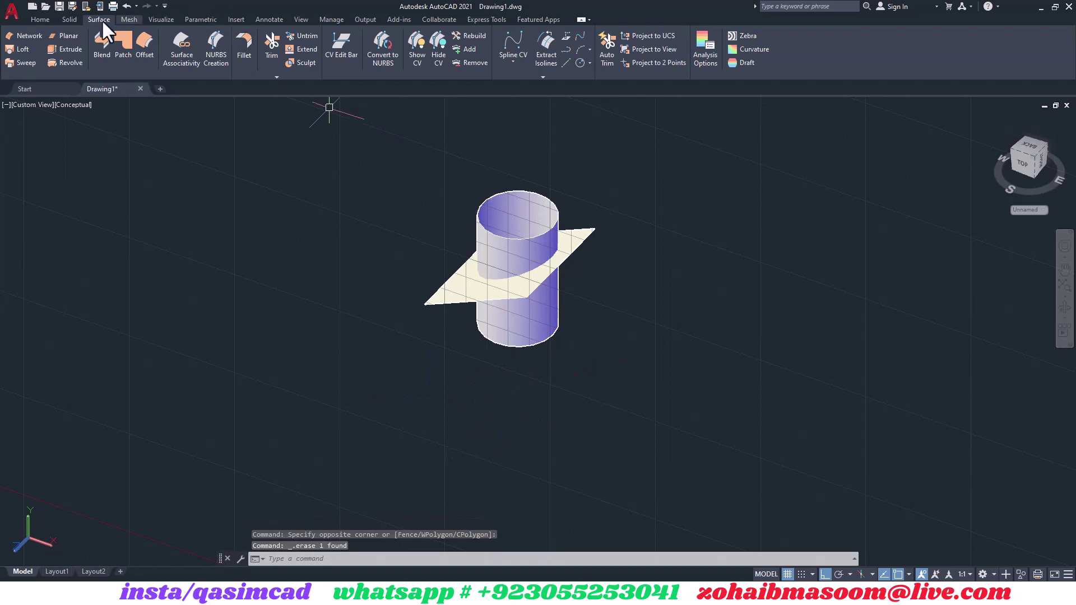
# - Switch to the Top preset view and orbit to a close angled view of the cut
pyautogui.click(52, 18)
pyautogui.click(439, 65)
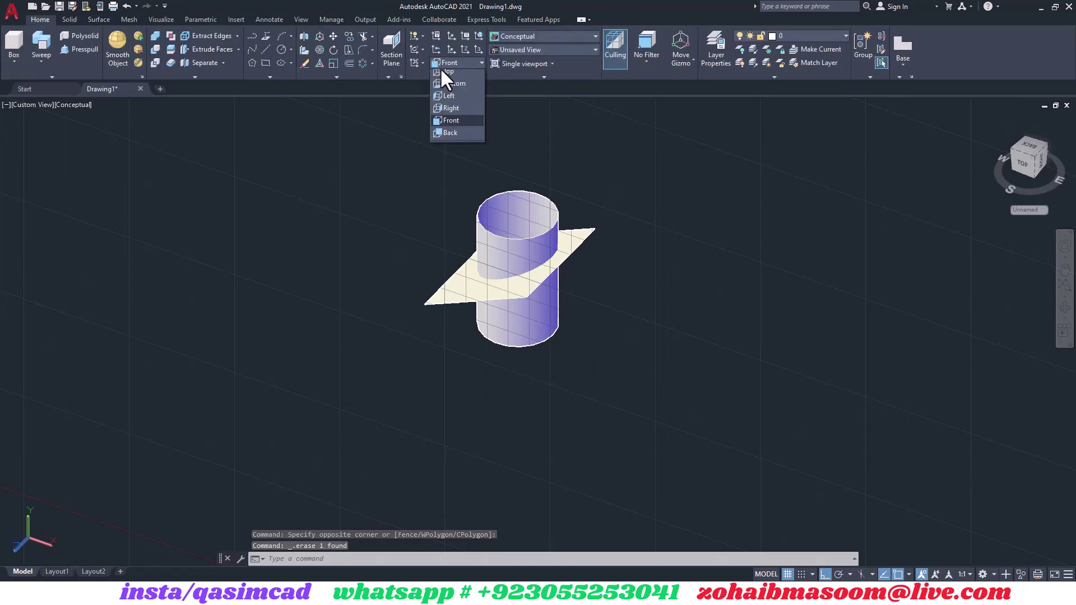
pyautogui.click(447, 85)
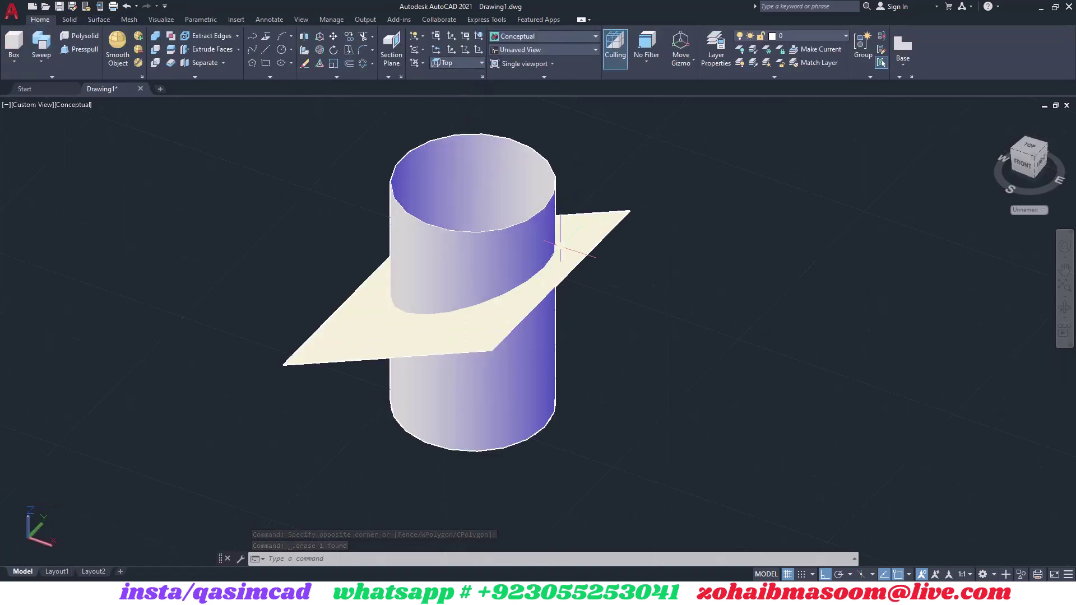
pyautogui.moveTo(538, 252)
pyautogui.keyDown('shift'); pyautogui.mouseDown(button='middle')
pyautogui.moveTo(546, 236)
pyautogui.moveTo(611, 228)
pyautogui.mouseUp(button='middle'); pyautogui.keyUp('shift')
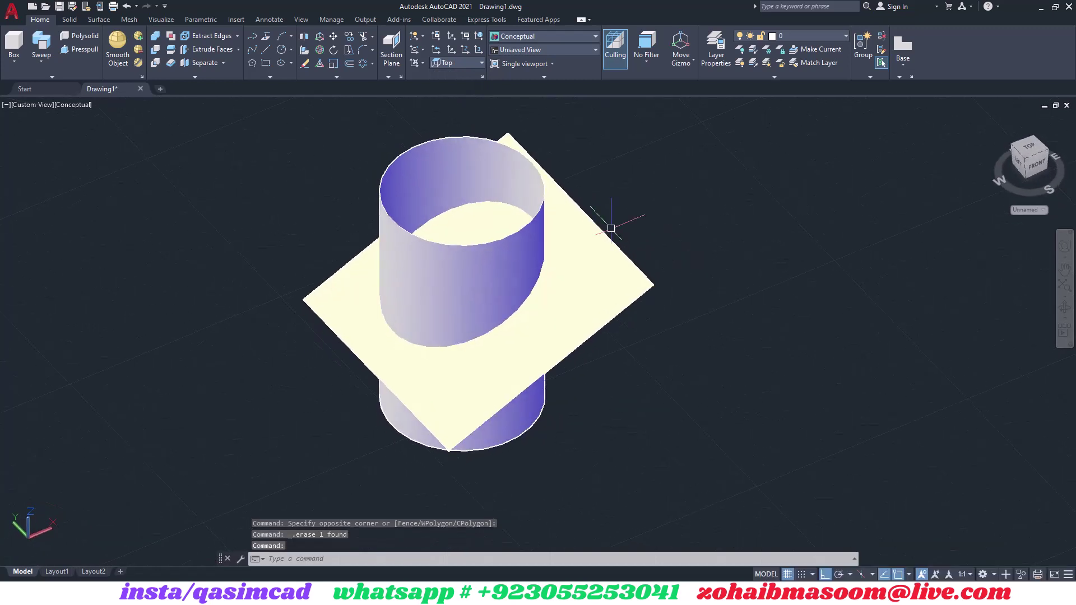
pyautogui.click(100, 19)
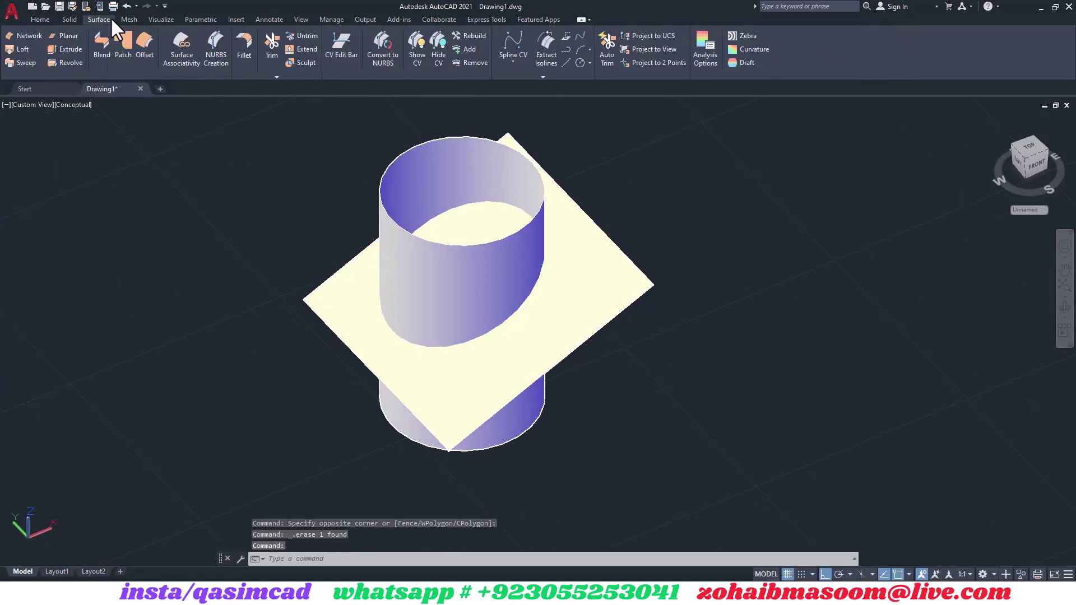
# - Trim the cylinder and plane against each other, removing the outer plane and lower cylinder
pyautogui.click(272, 41)
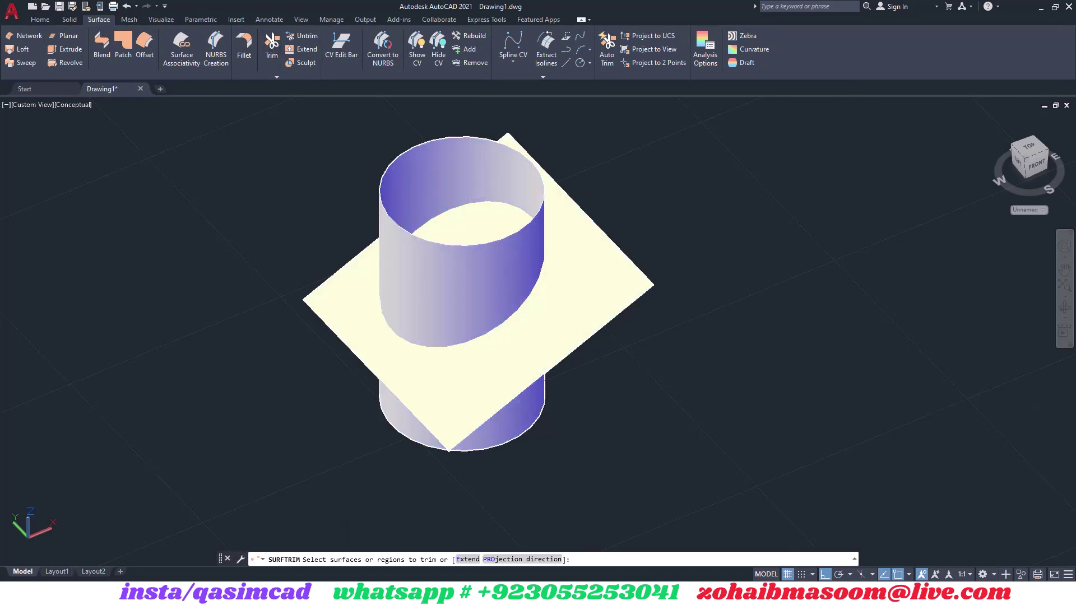
pyautogui.click(419, 286)
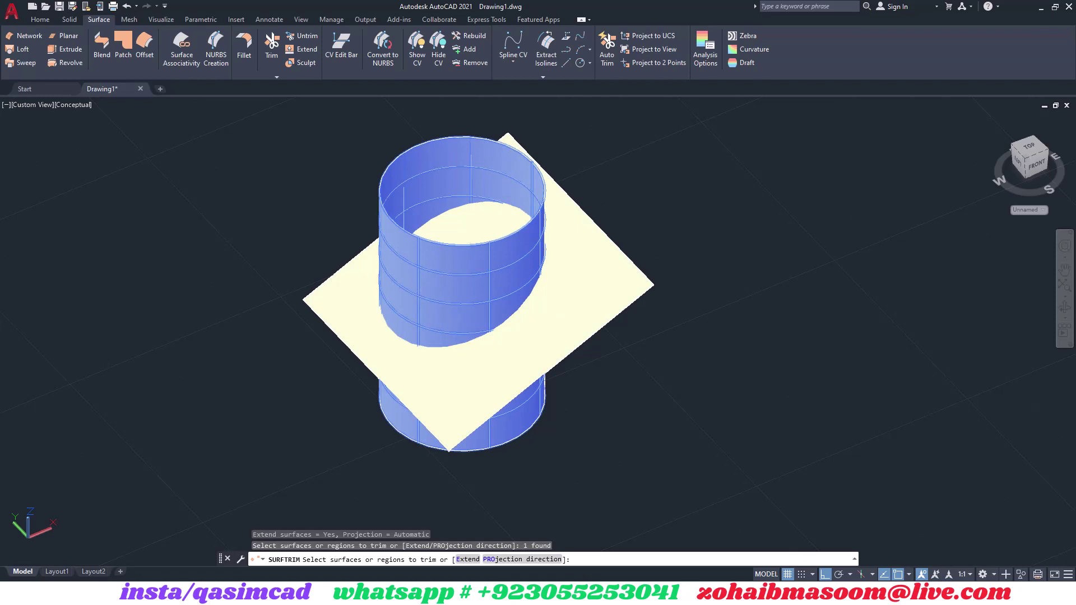
pyautogui.click(611, 324)
pyautogui.click(607, 307)
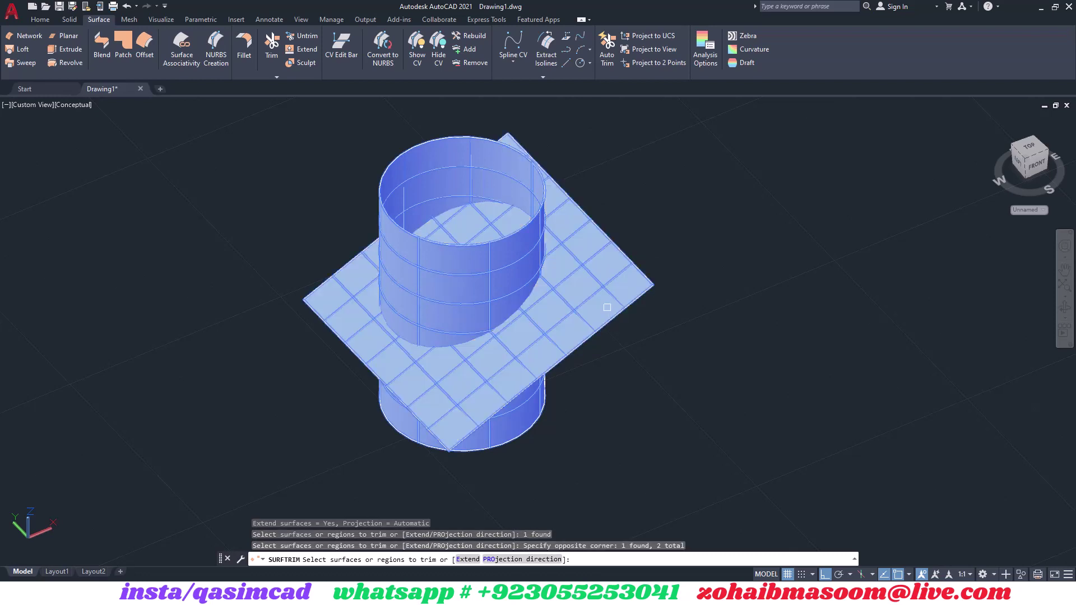
pyautogui.press('Return')
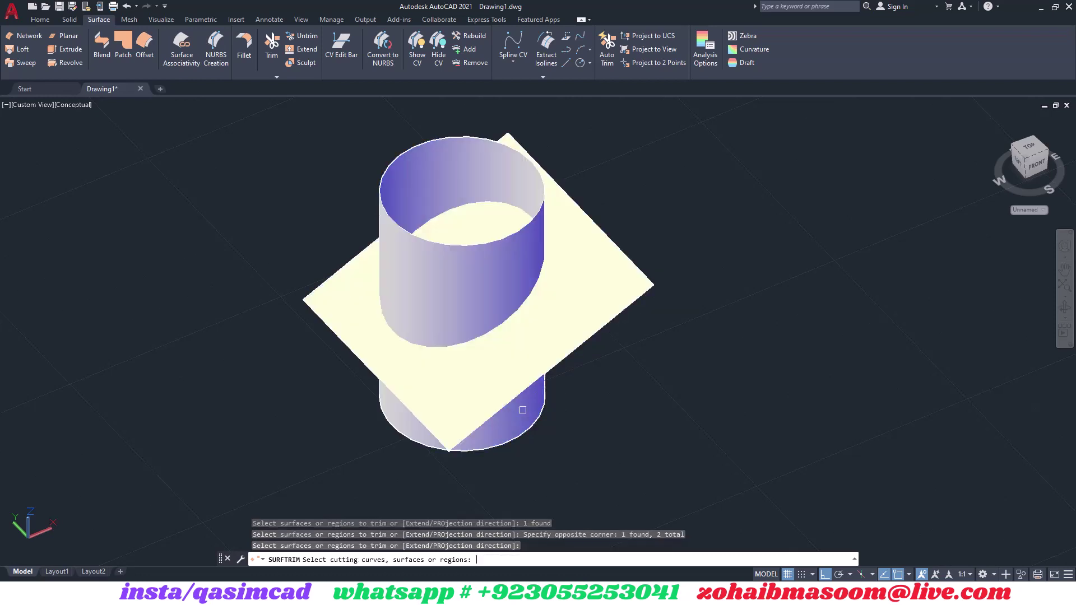
pyautogui.click(524, 408)
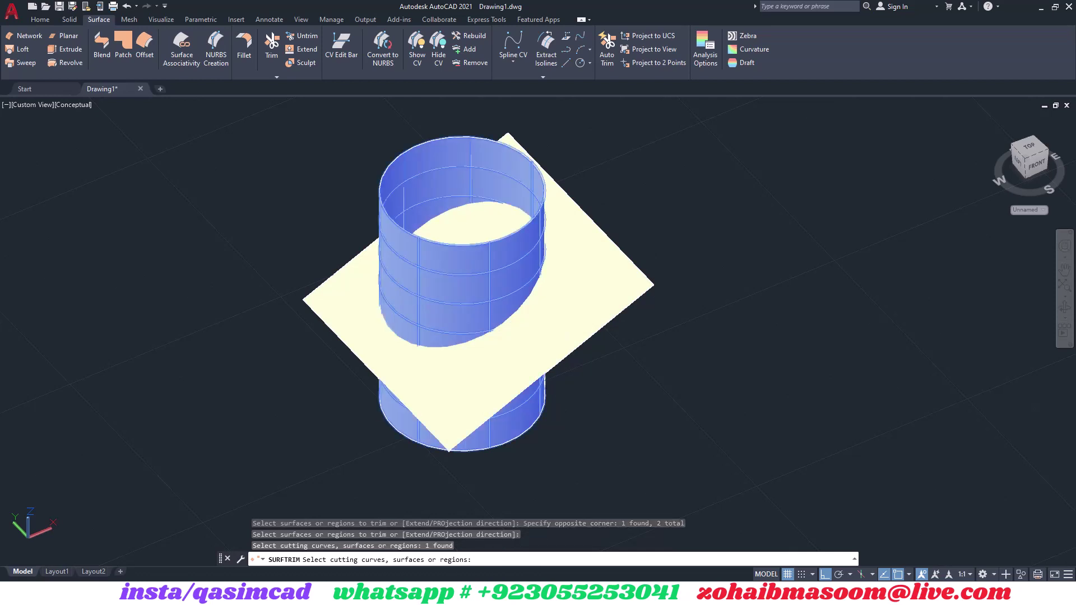
pyautogui.click(568, 332)
pyautogui.press('Return')
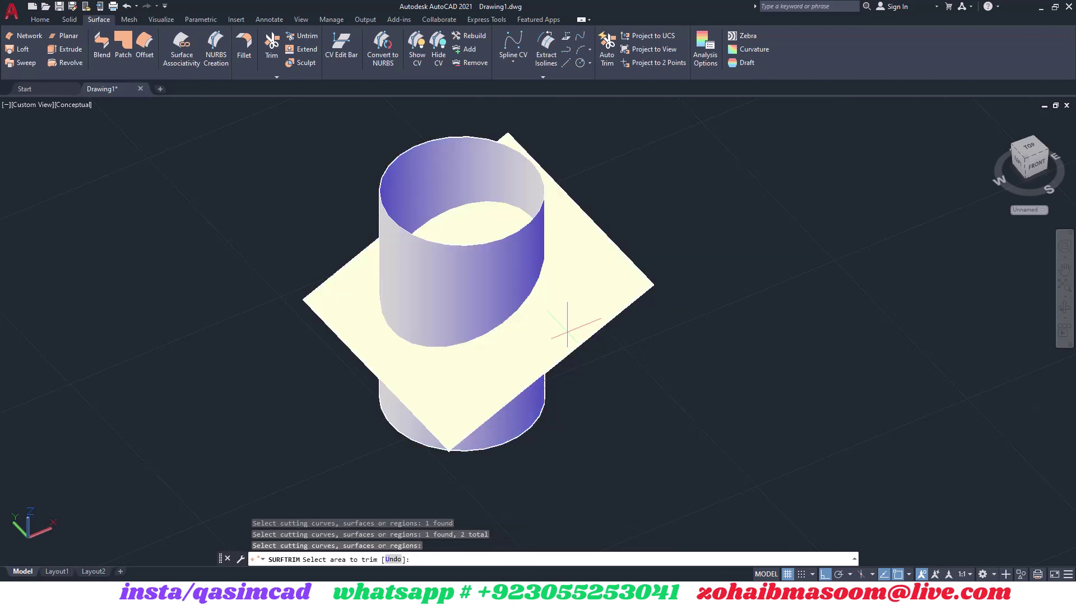
pyautogui.click(568, 326)
pyautogui.click(524, 361)
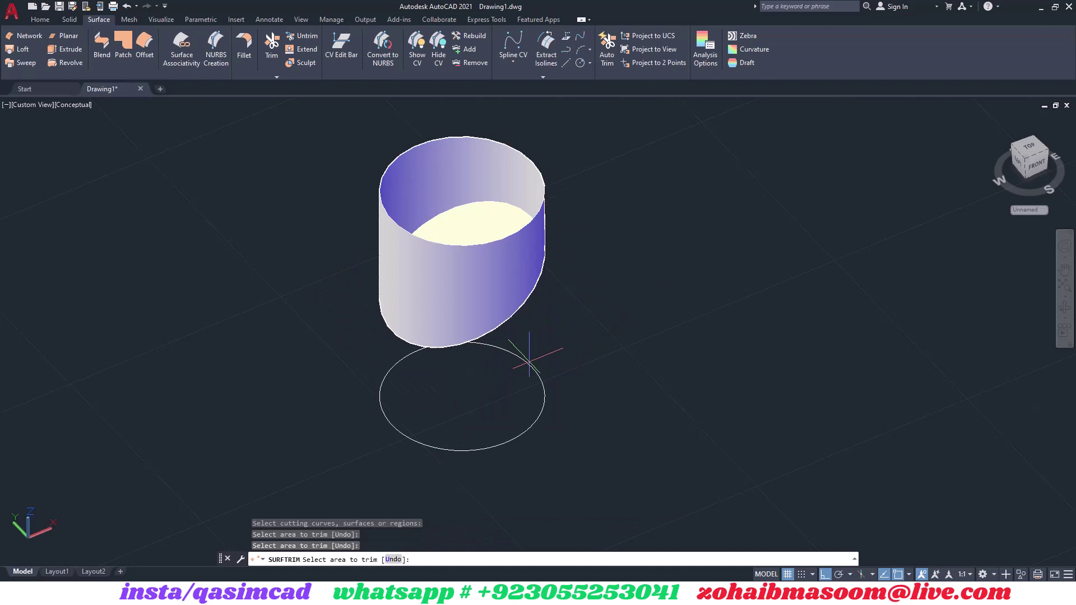